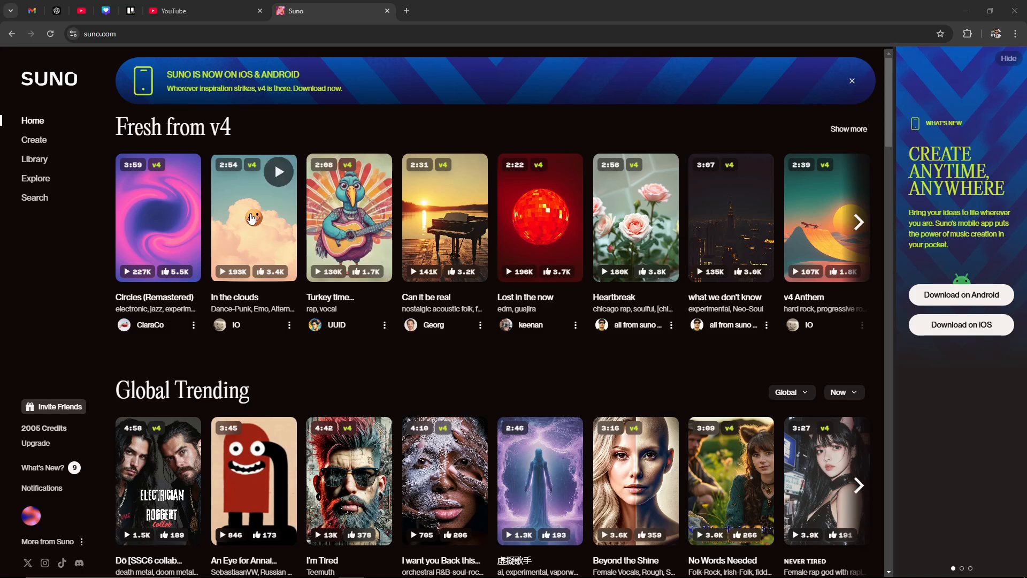
Browse the song, category, playlist and showcase sections of the Suno home page
{"action": "scroll", "coordinate": [251, 219], "scroll_direction": "down", "scroll_amount": 3}
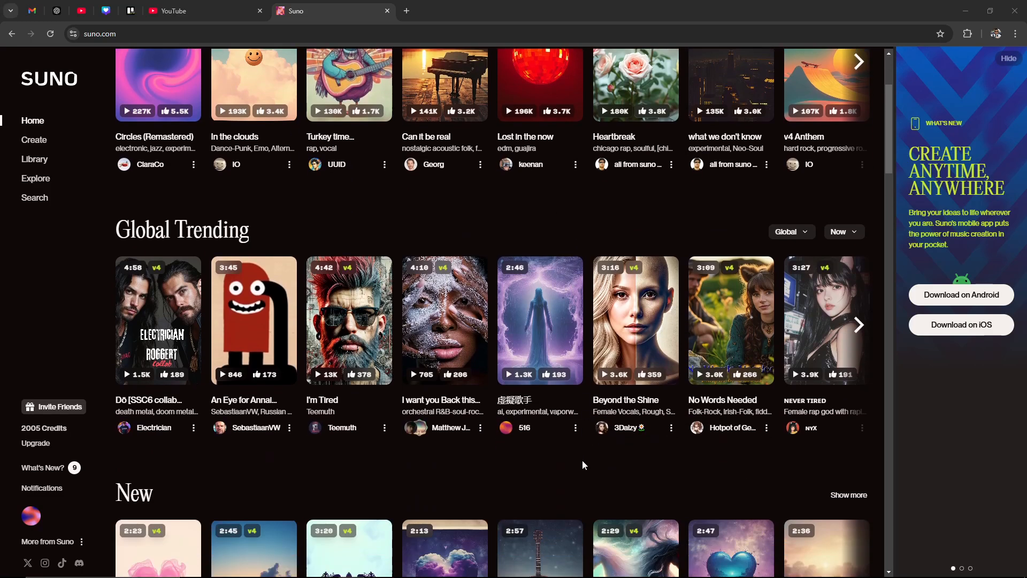
{"action": "scroll", "coordinate": [582, 464], "scroll_direction": "down", "scroll_amount": 5}
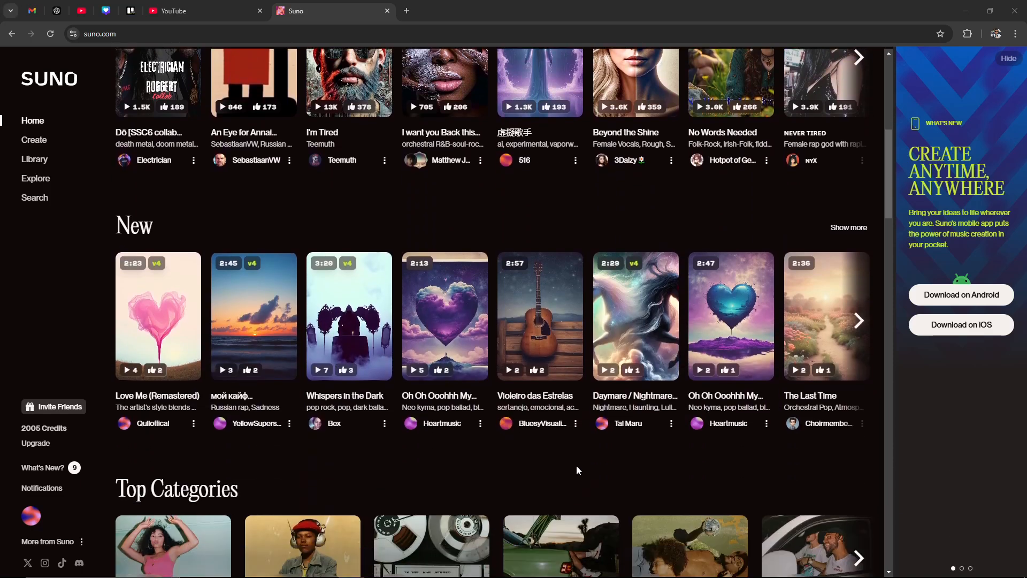
{"action": "scroll", "coordinate": [357, 453], "scroll_direction": "down", "scroll_amount": 5}
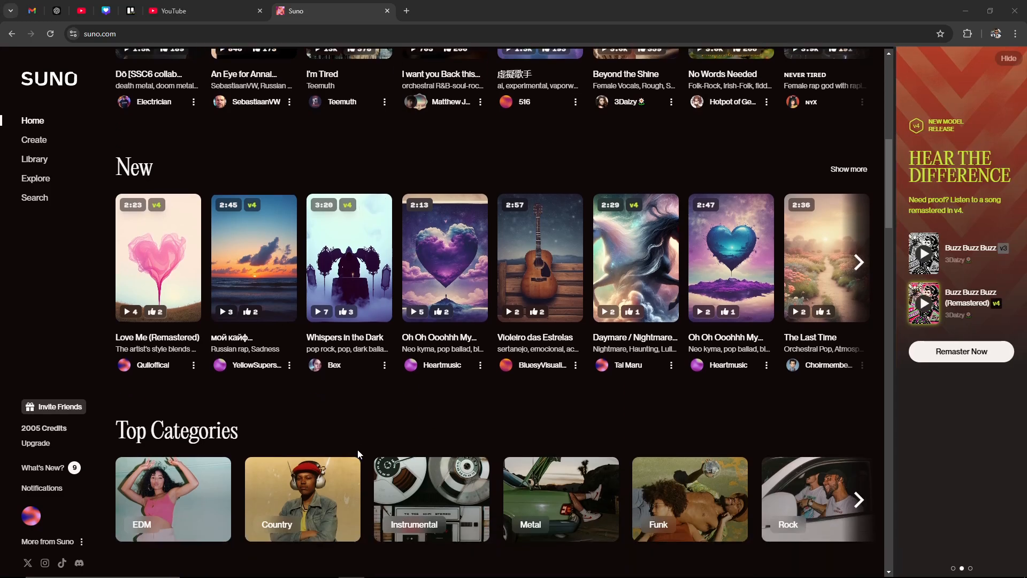
{"action": "scroll", "coordinate": [360, 455], "scroll_direction": "down", "scroll_amount": 7}
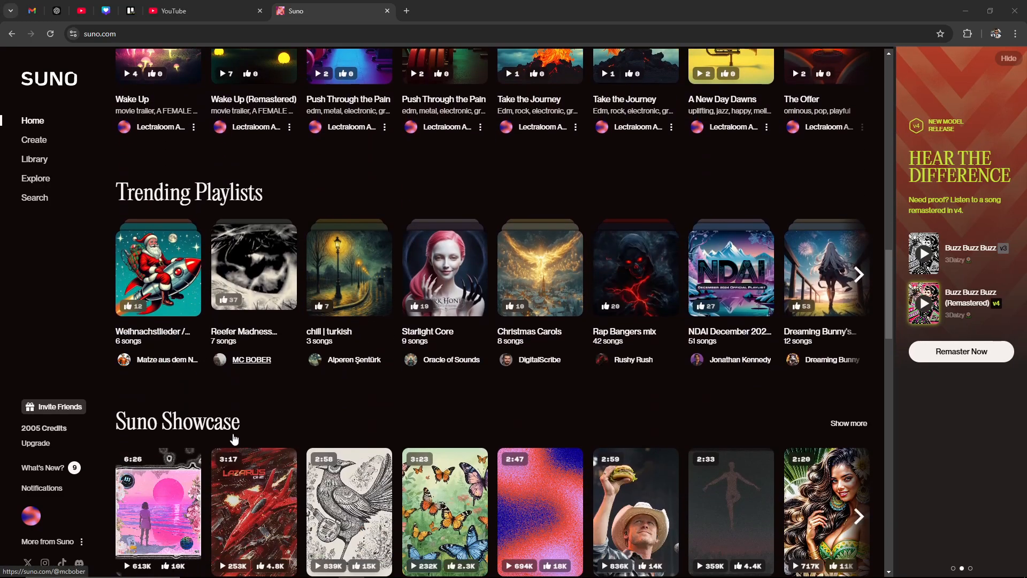
{"action": "scroll", "coordinate": [209, 429], "scroll_direction": "down", "scroll_amount": 3}
{"action": "scroll", "coordinate": [231, 426], "scroll_direction": "up", "scroll_amount": 6}
{"action": "scroll", "coordinate": [232, 426], "scroll_direction": "up", "scroll_amount": 15}
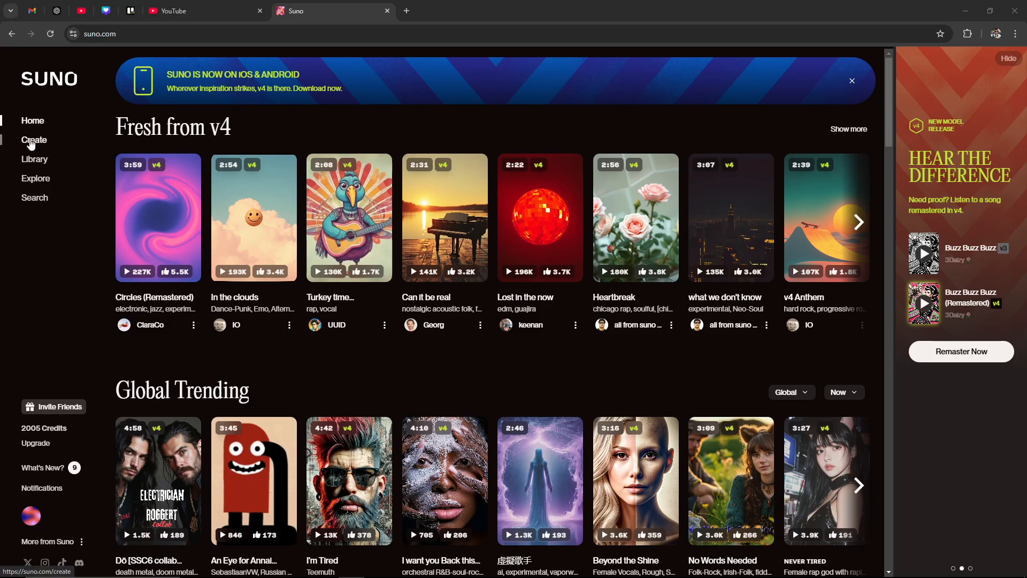
Open the song creation page and set the model version to v3.5
{"action": "left_click", "coordinate": [32, 141]}
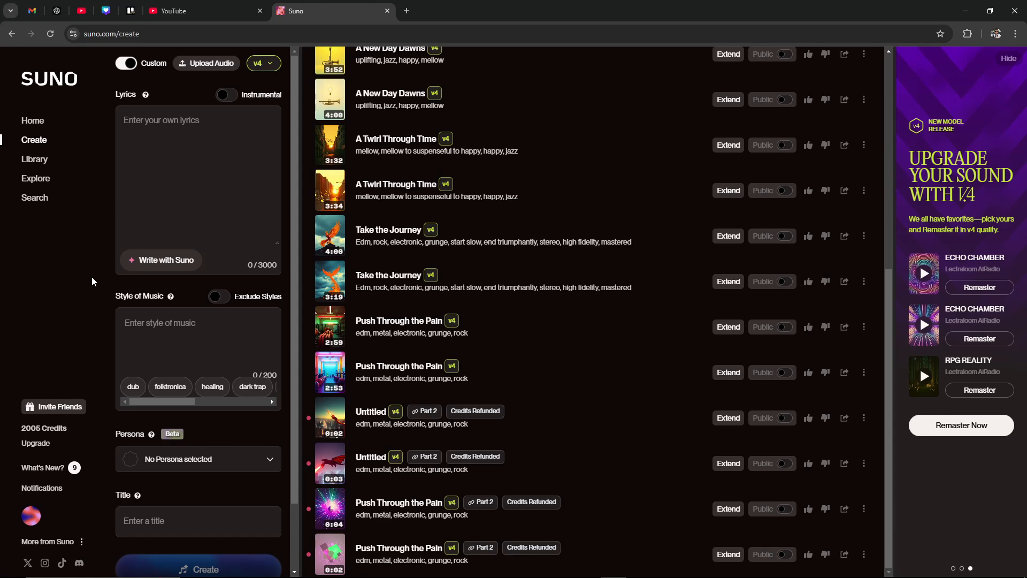
{"action": "left_click", "coordinate": [274, 65]}
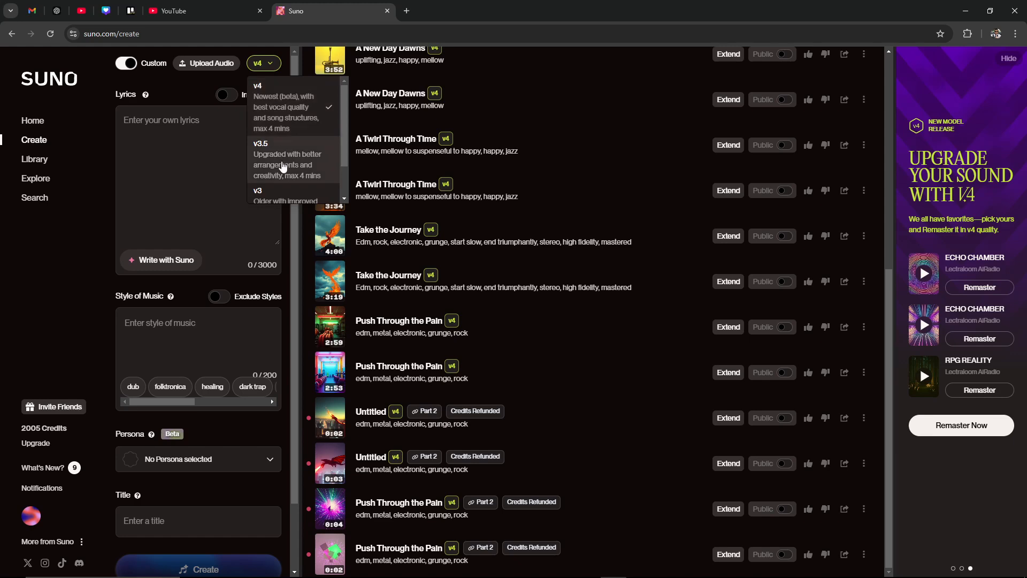
{"action": "left_click", "coordinate": [281, 163]}
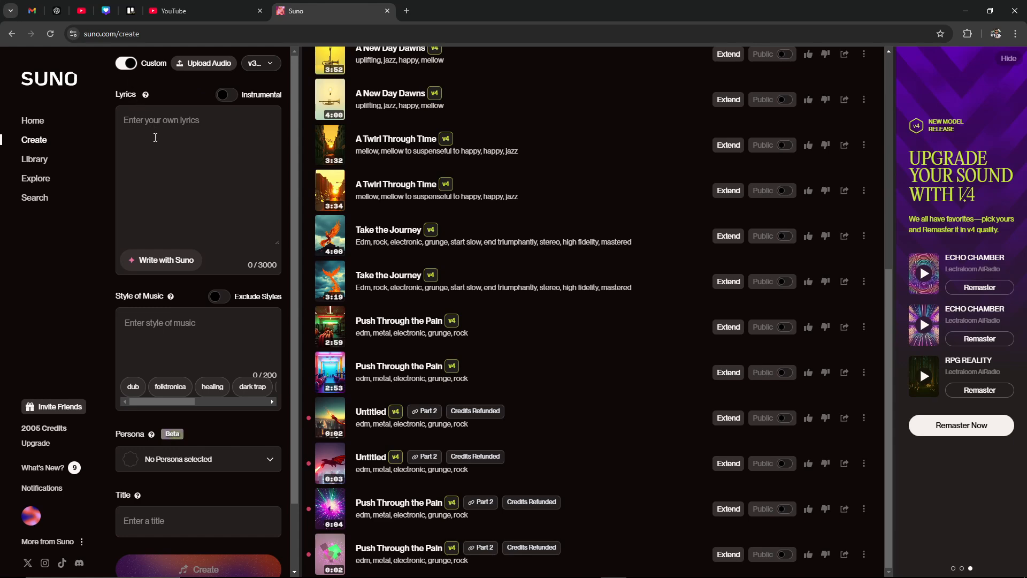
Switch song creation from custom to simple description mode and make the song instrumental
{"action": "scroll", "coordinate": [190, 156], "scroll_direction": "down", "scroll_amount": 2}
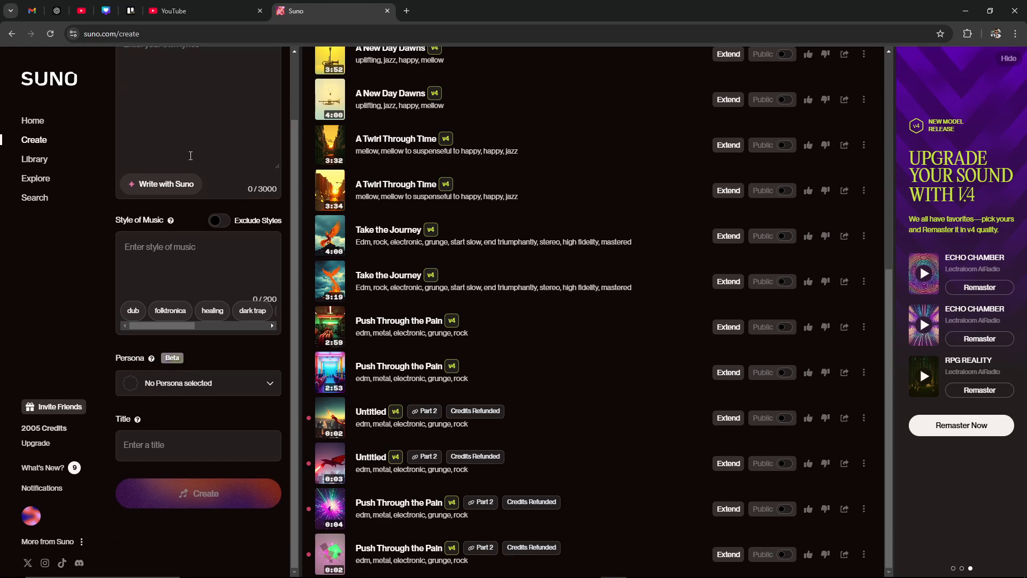
{"action": "scroll", "coordinate": [197, 166], "scroll_direction": "up", "scroll_amount": 2}
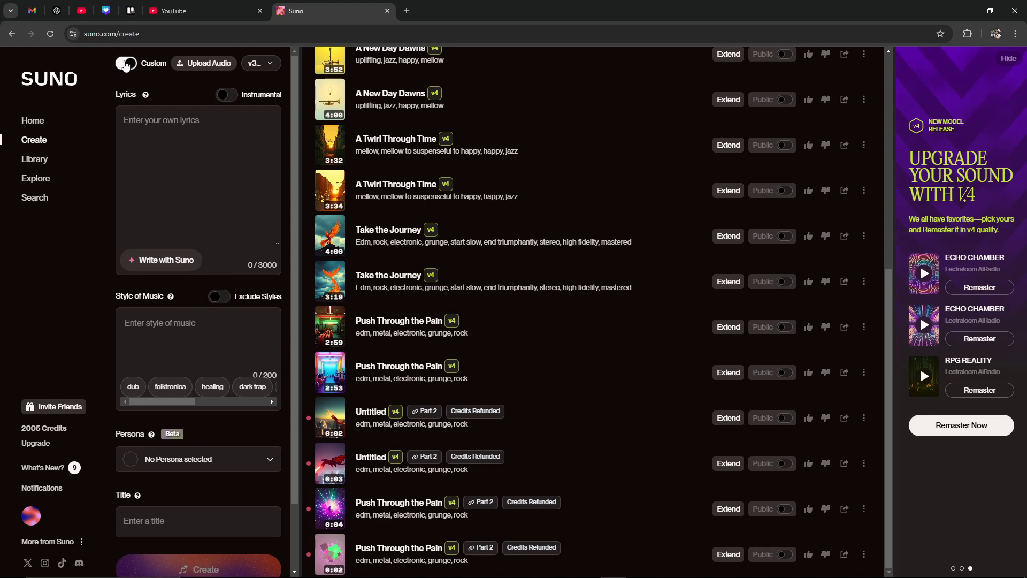
{"action": "left_click", "coordinate": [126, 64]}
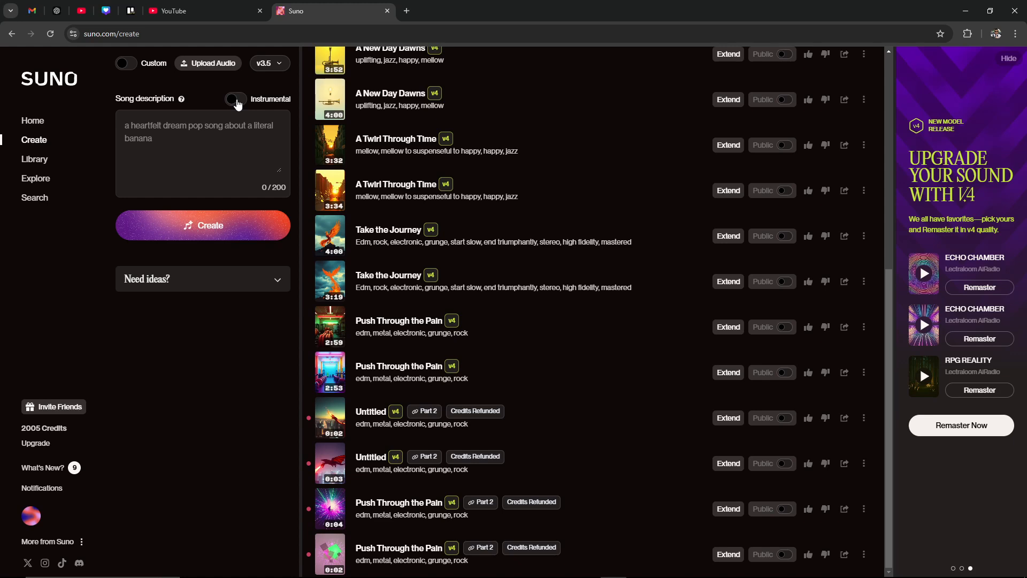
{"action": "left_click", "coordinate": [236, 100]}
{"action": "left_click", "coordinate": [237, 101]}
{"action": "left_click", "coordinate": [237, 100]}
Describe the song as "a workout song" and generate it
{"action": "type", "text": "a"}
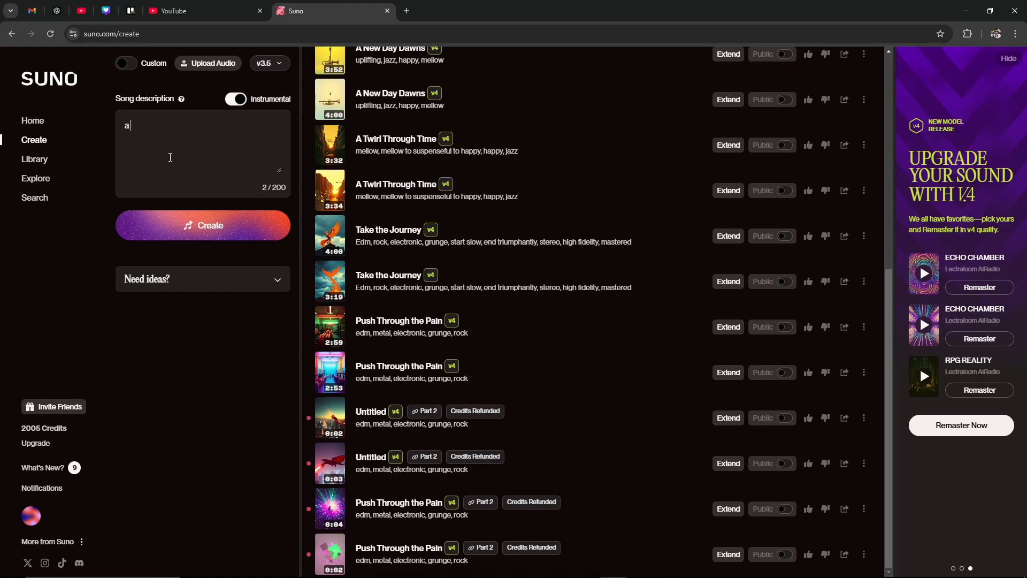
{"action": "type", "text": " workout song"}
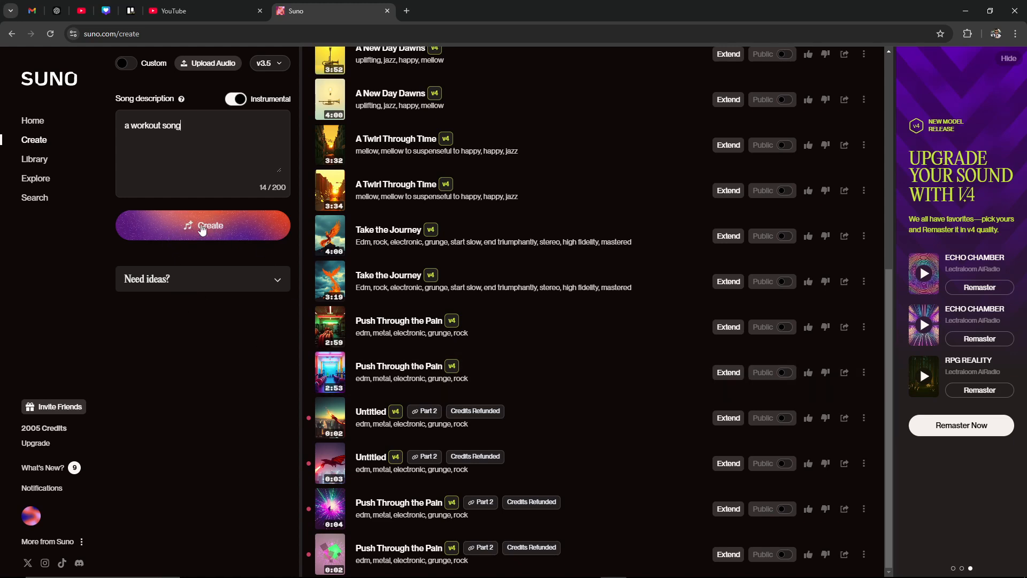
{"action": "left_click", "coordinate": [202, 229]}
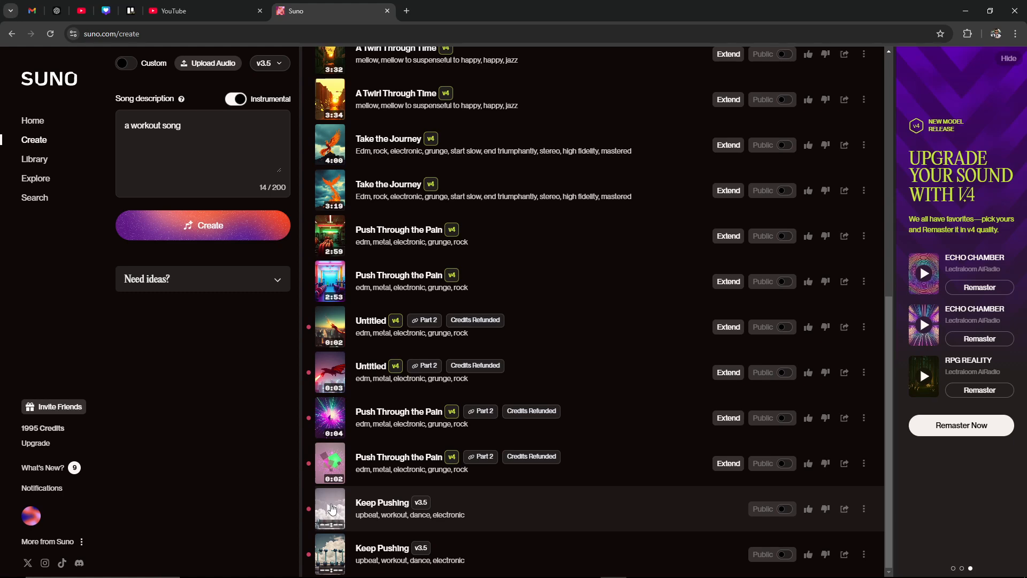
Listen to the beginning of the first new Keep Pushing track, skip to 01:54 for its ending, and stop playback
{"action": "left_click", "coordinate": [332, 509]}
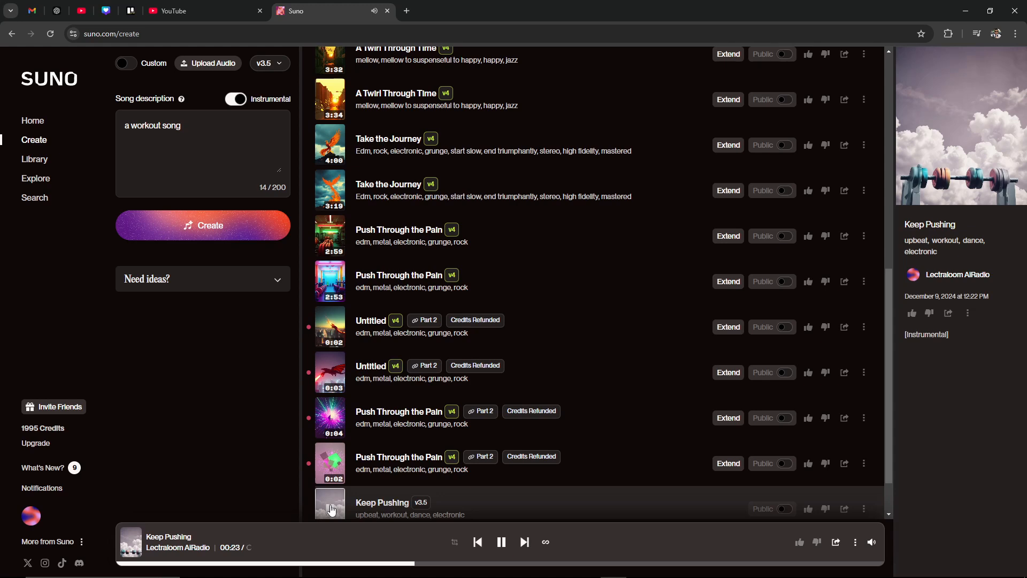
{"action": "left_click", "coordinate": [502, 542]}
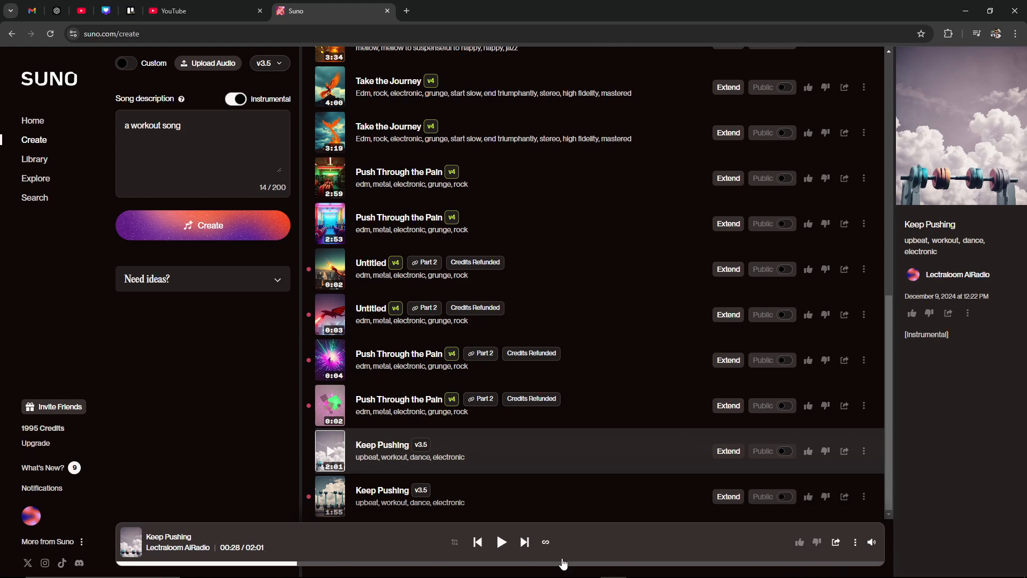
{"action": "left_click", "coordinate": [834, 563]}
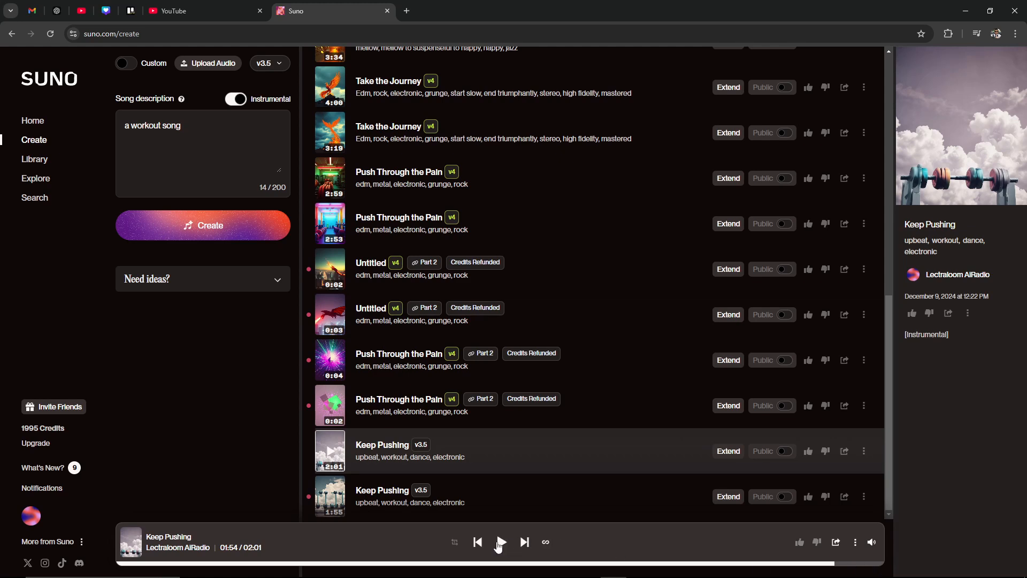
{"action": "left_click", "coordinate": [500, 542]}
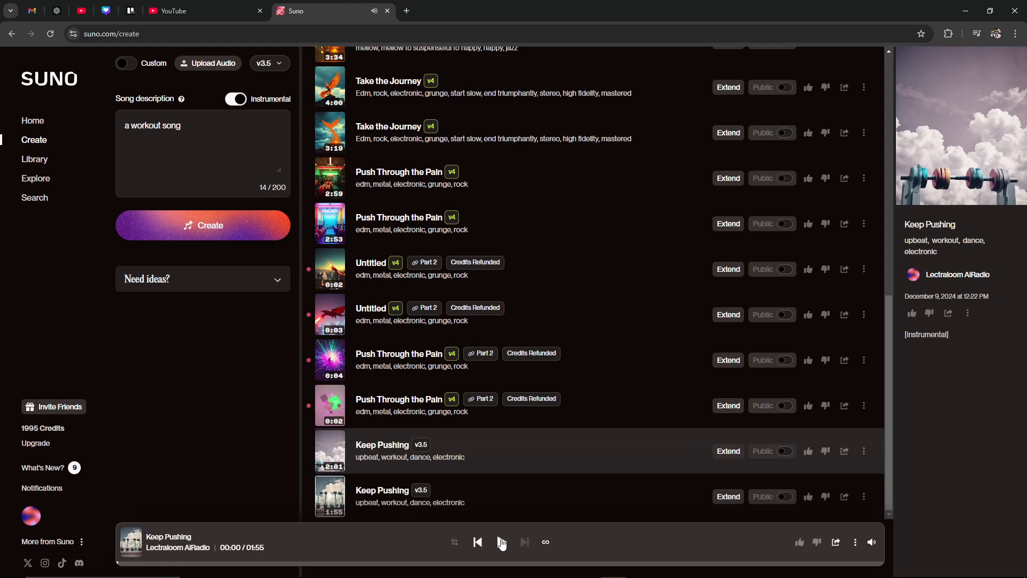
{"action": "left_click", "coordinate": [502, 543]}
Load the 2:01 Keep Pushing track for extension and select its extend-from time
{"action": "left_click", "coordinate": [721, 455]}
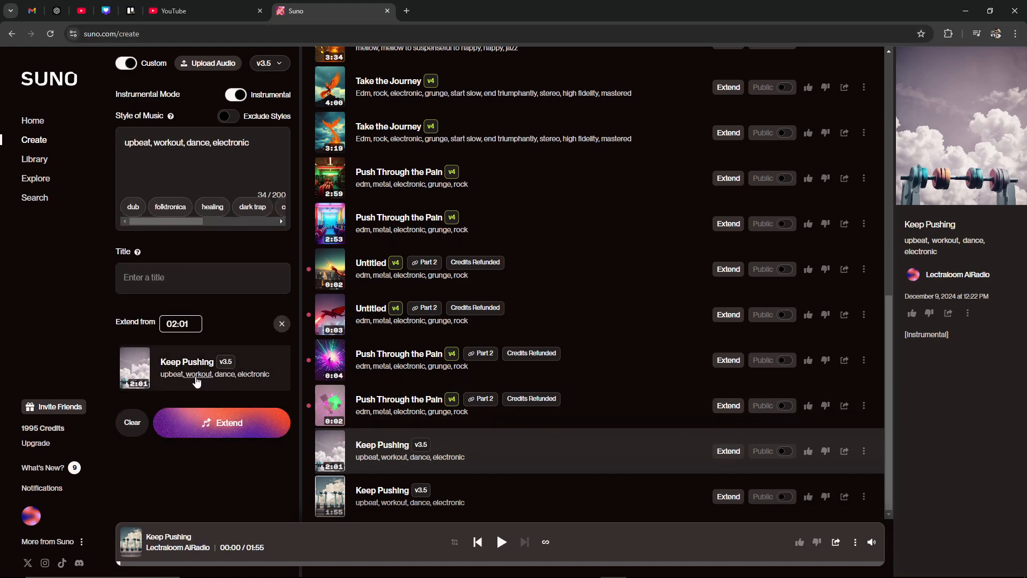
{"action": "left_click", "coordinate": [182, 324]}
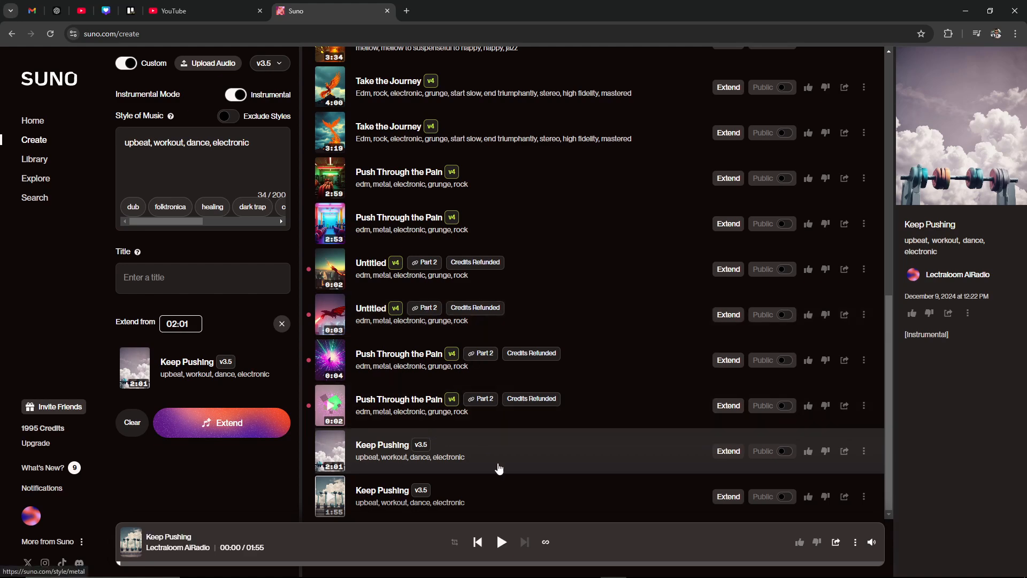
Listen to the uploaded 54.2s recording and the 1:52 On the Skytrain track made from it, pausing each one
{"action": "scroll", "coordinate": [422, 401], "scroll_direction": "up", "scroll_amount": 1}
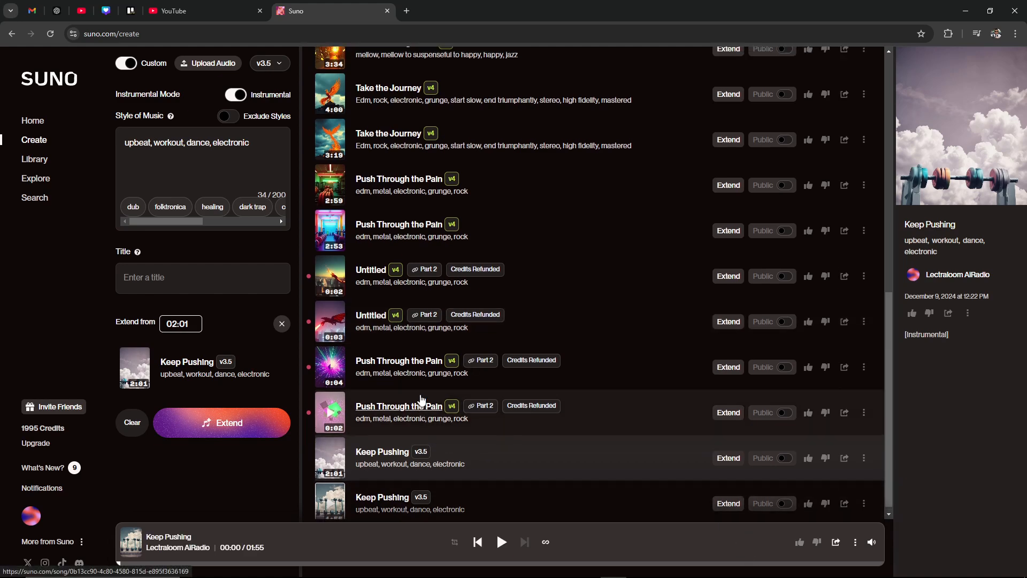
{"action": "scroll", "coordinate": [422, 400], "scroll_direction": "up", "scroll_amount": 10}
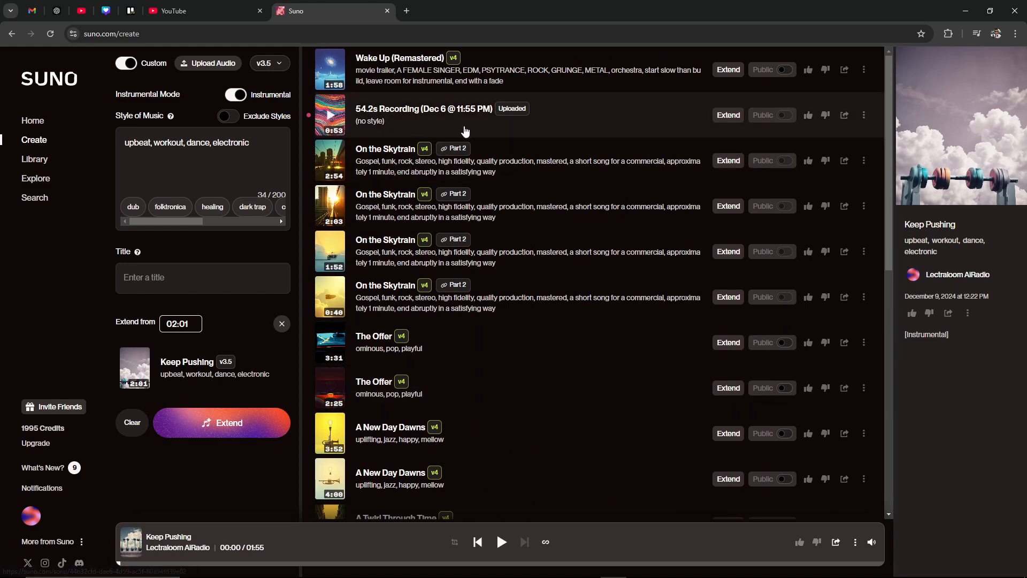
{"action": "left_click", "coordinate": [331, 119]}
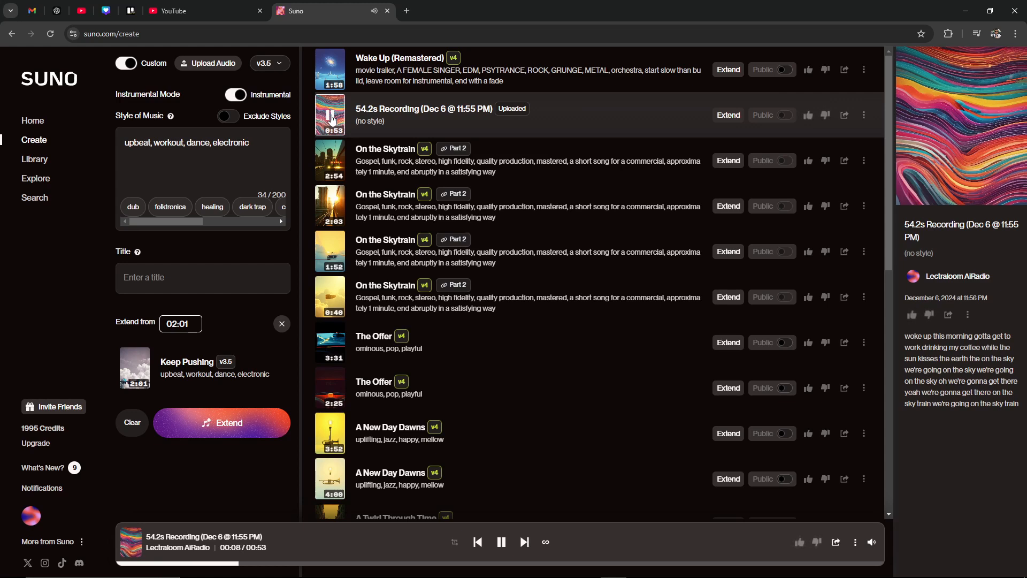
{"action": "left_click", "coordinate": [332, 119]}
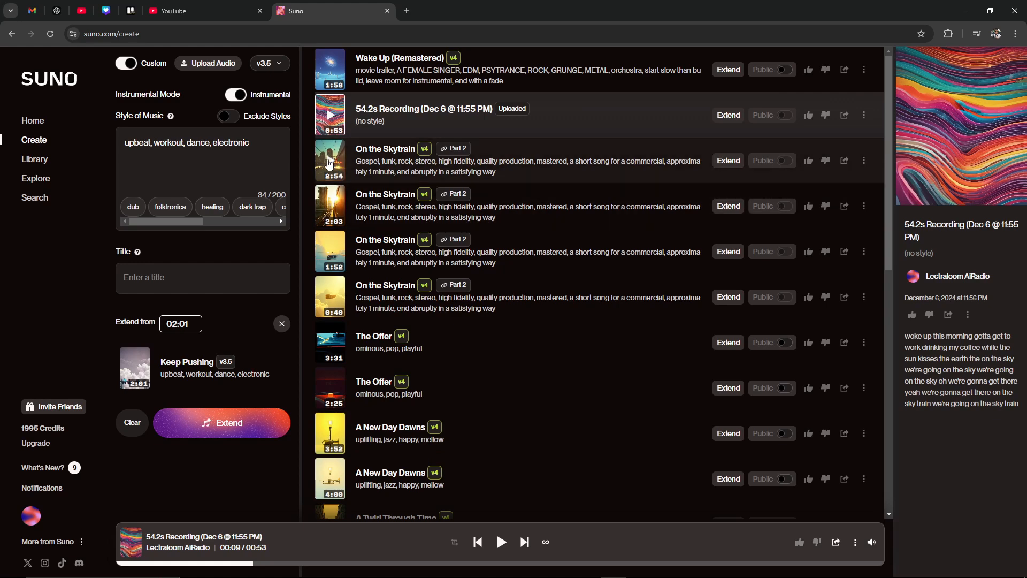
{"action": "left_click", "coordinate": [333, 258]}
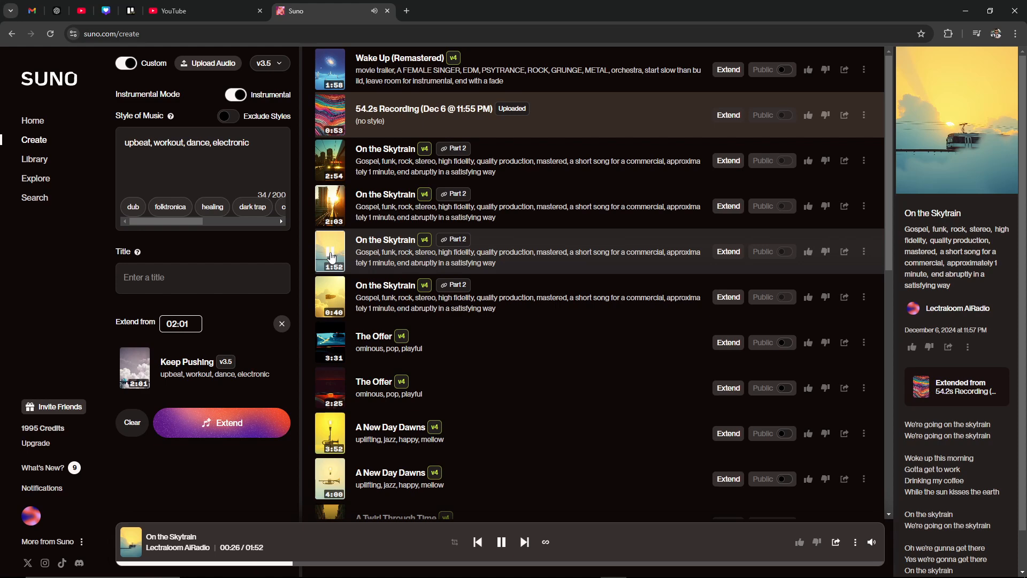
{"action": "left_click", "coordinate": [330, 253]}
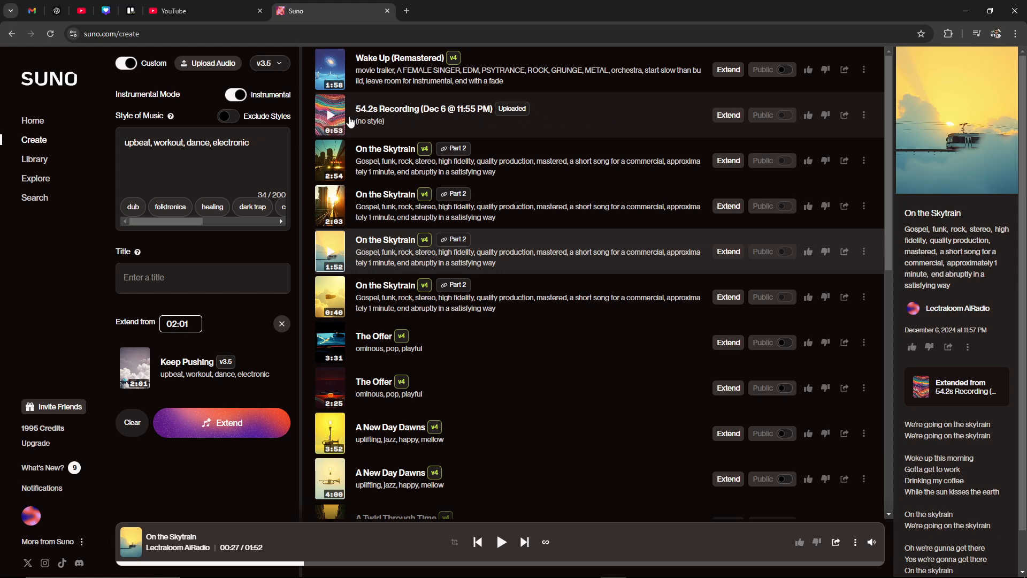
Start an extension of the uploaded 54.2s recording
{"action": "left_click", "coordinate": [734, 116]}
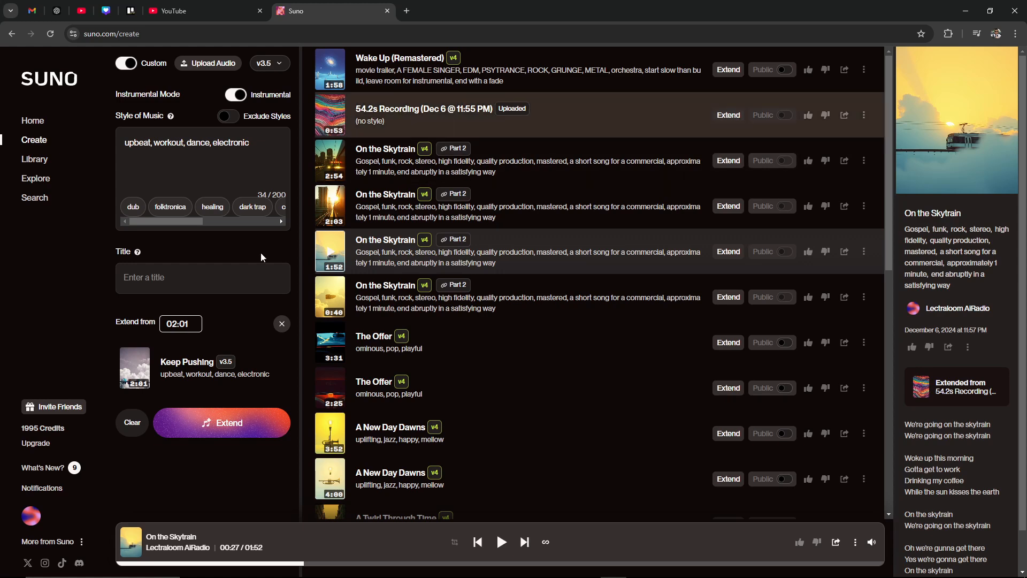